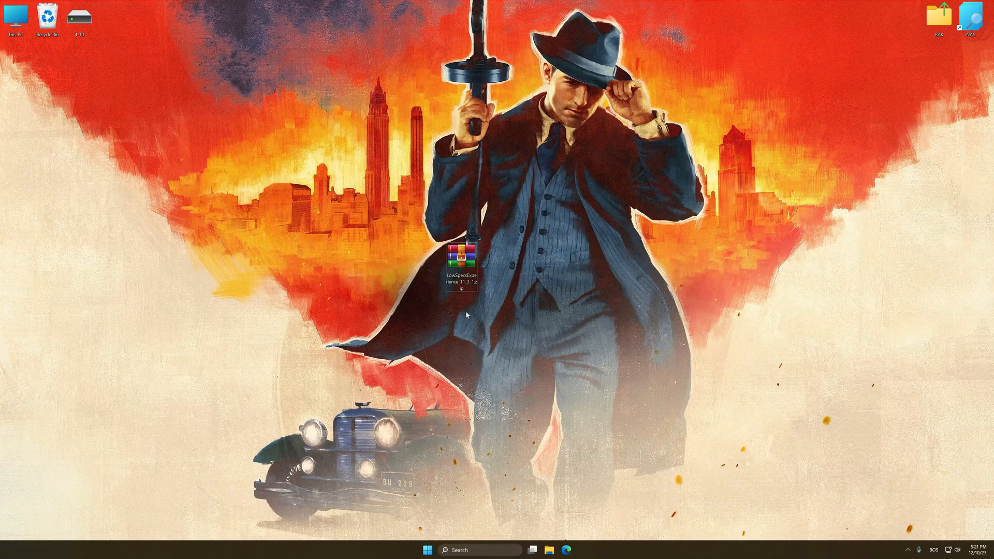
- Extract the installer archive, install Low Specs Experience with both desktop shortcuts, and gather the shortcuts at the desktop centre
right_click(460, 263)
mouse_move(483, 278)
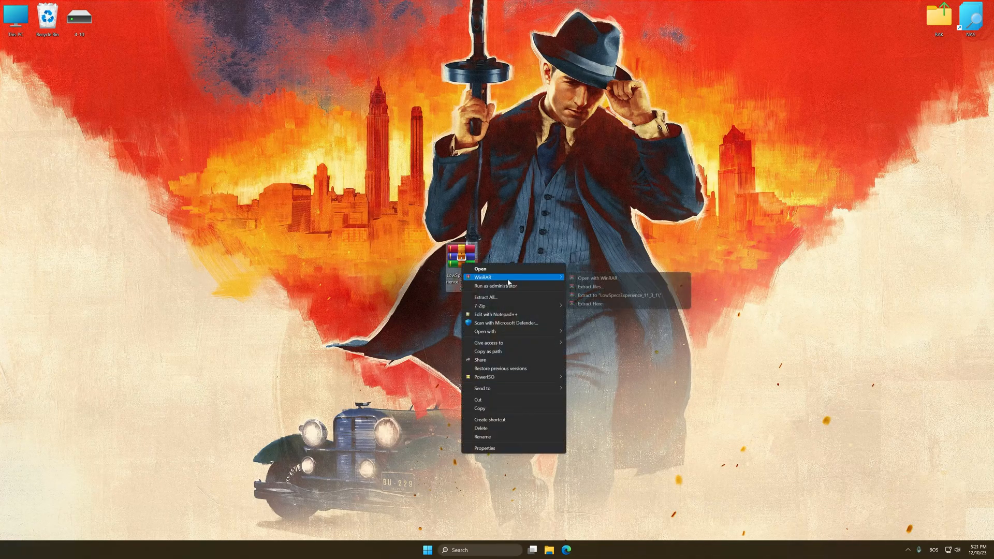
left_click(578, 304)
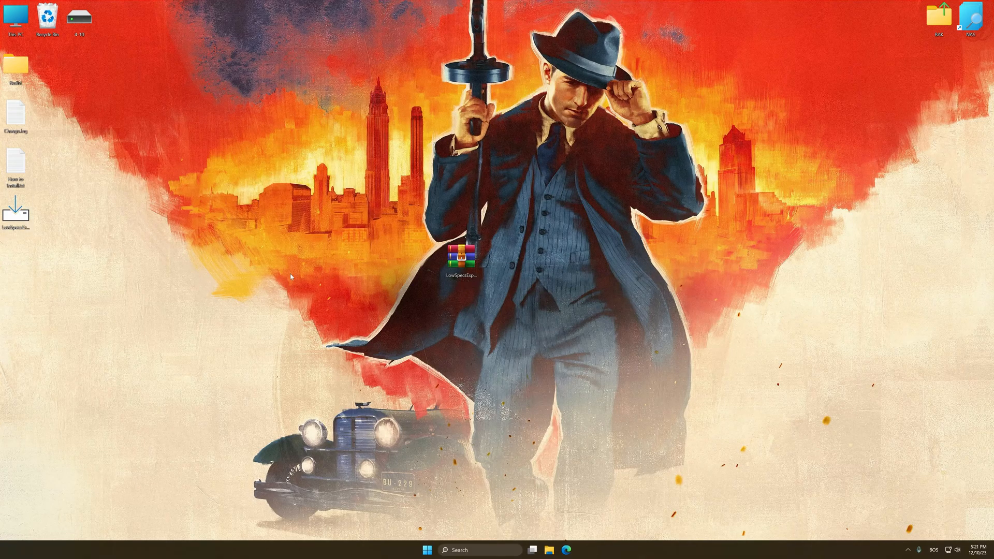
left_click(556, 349)
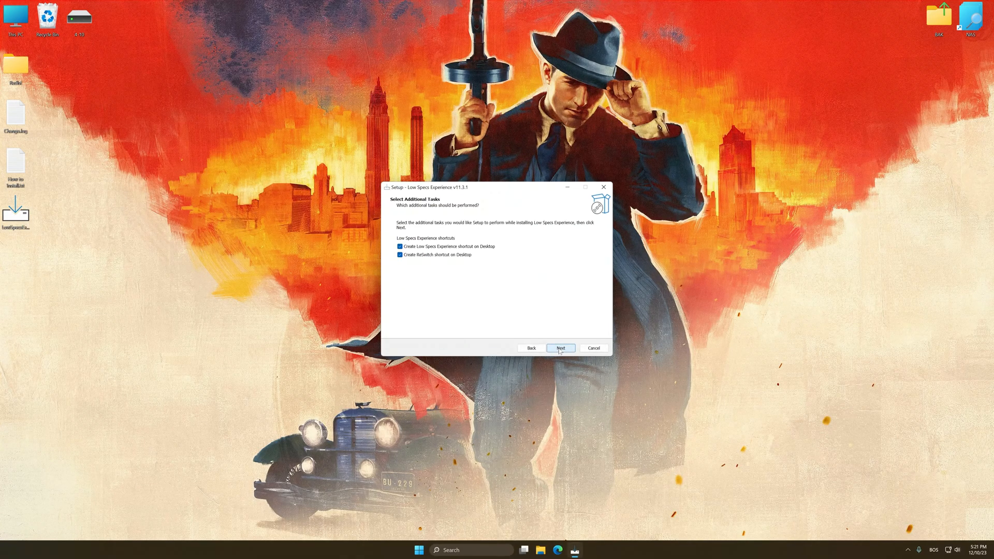
left_click(557, 349)
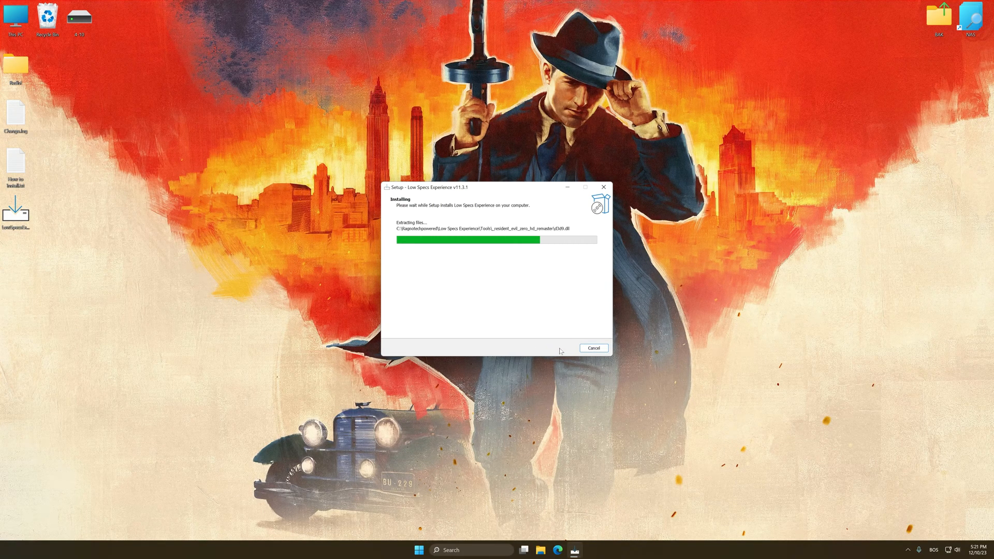
left_click(560, 349)
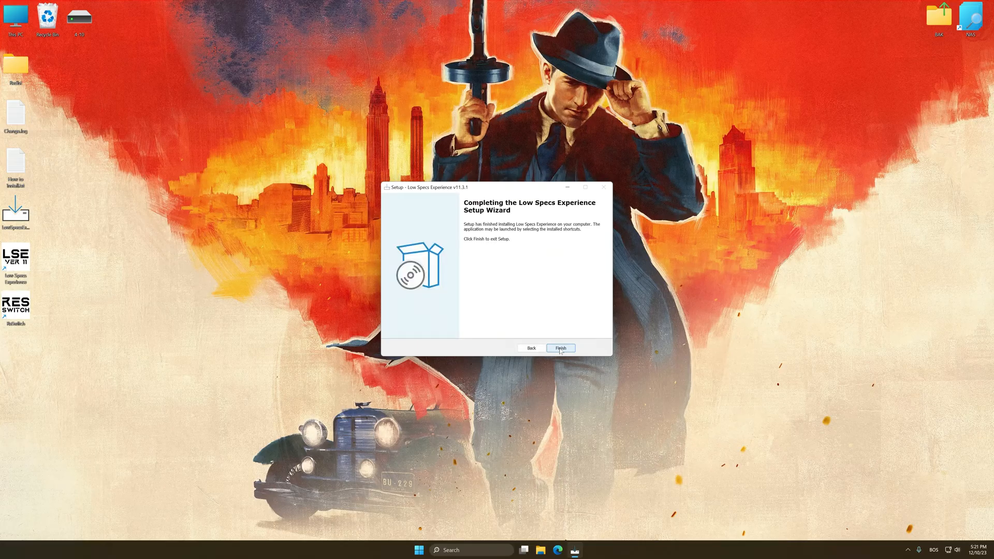
left_click_drag(16, 264, 467, 313)
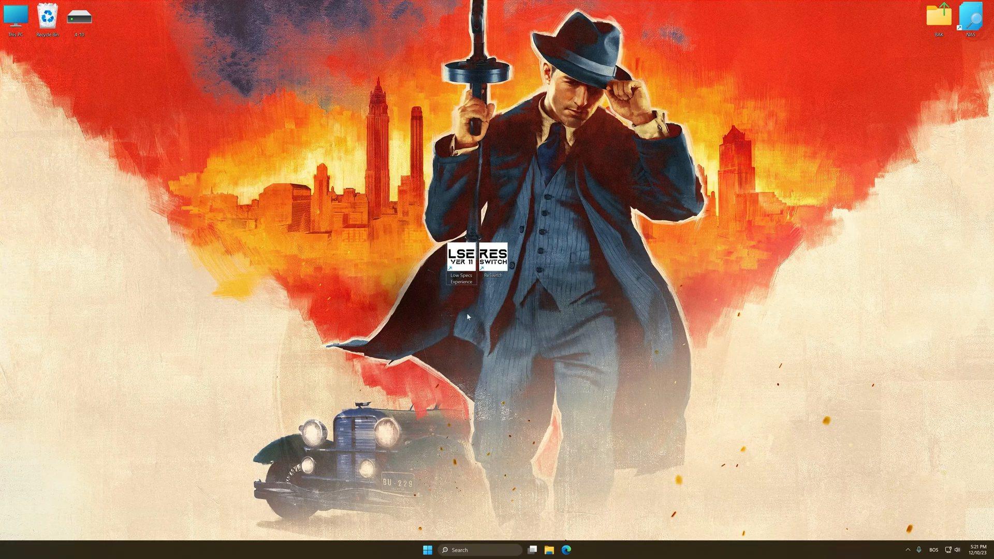
- Launch Low Specs Experience and select Mafia: Definitive Edition in the Optimization Catalog
double_click(462, 260)
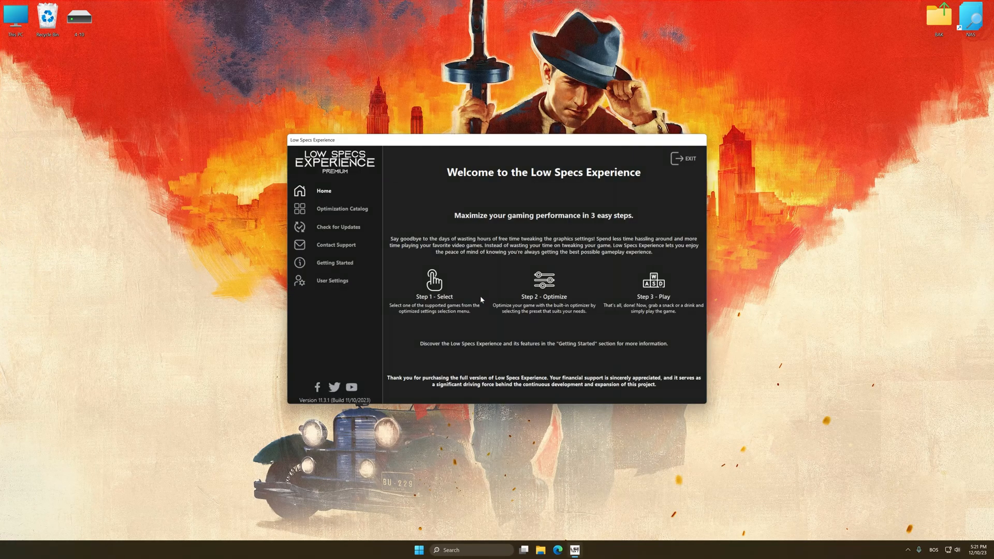
left_click(329, 209)
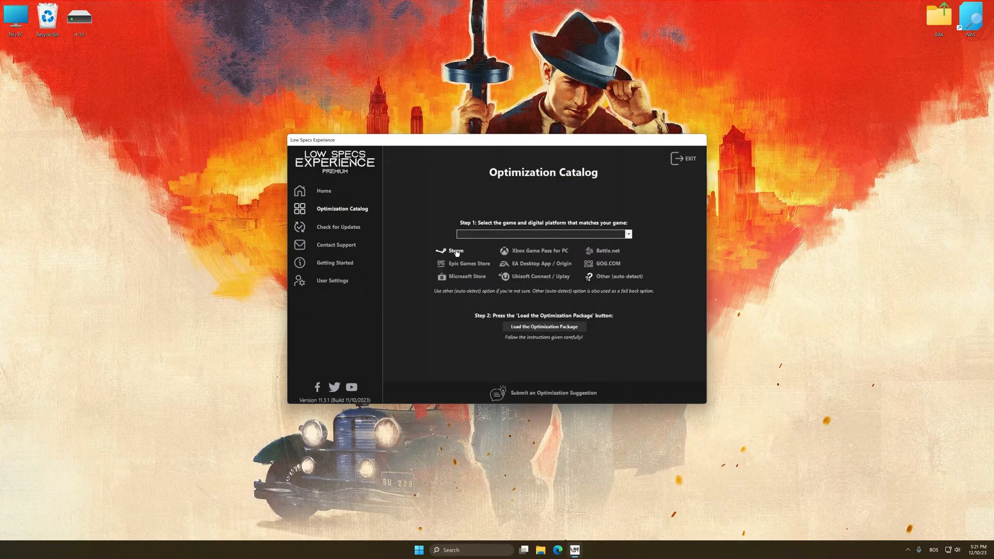
left_click(552, 234)
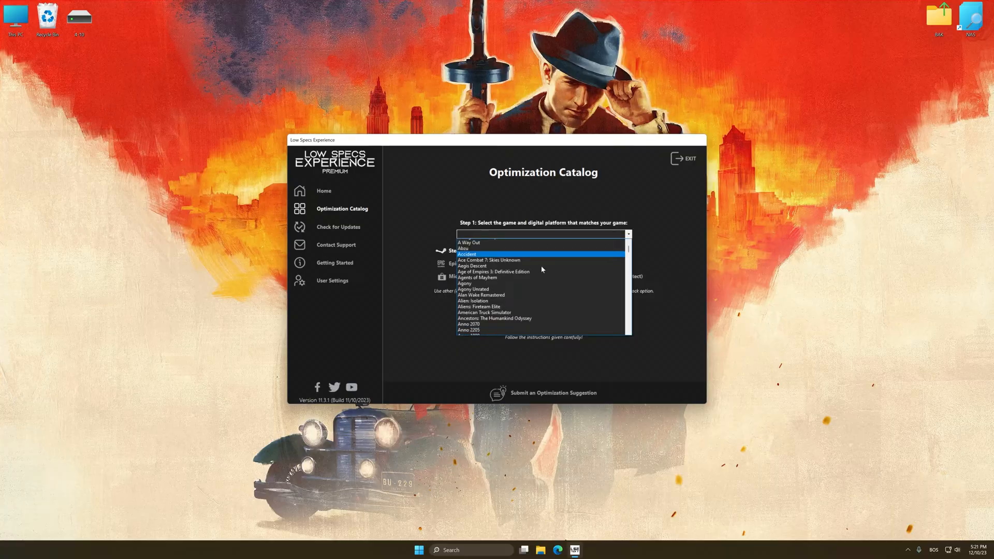
key("m")
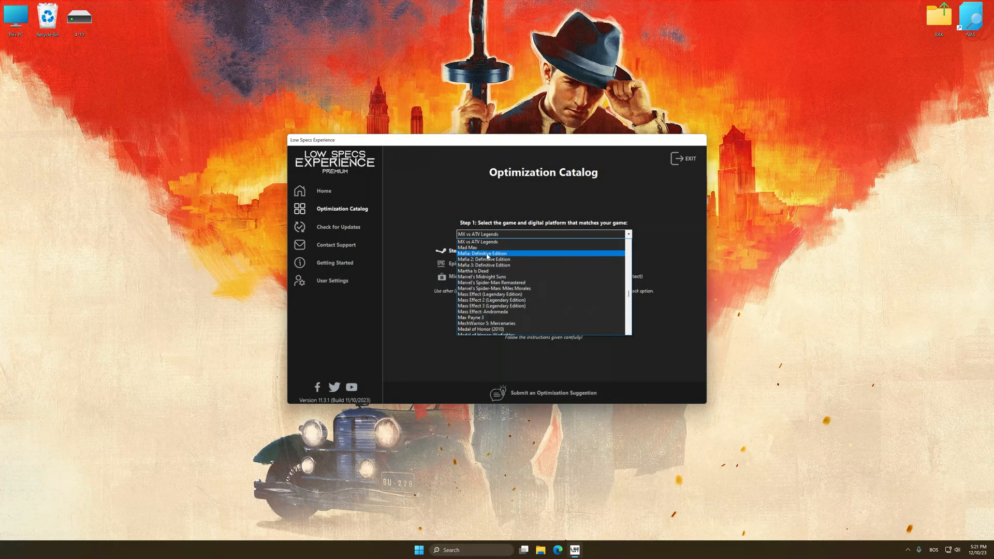
left_click(541, 252)
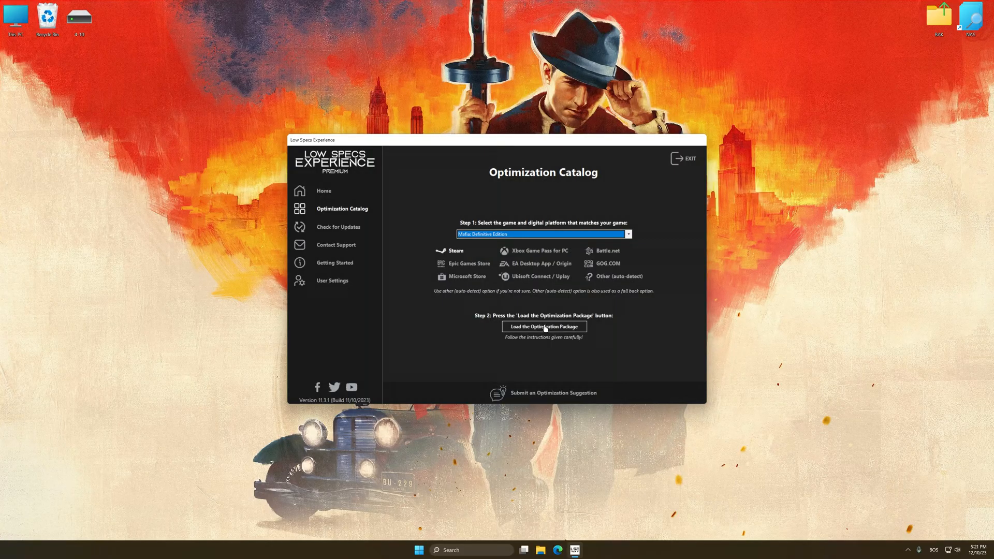
- Load the game's optimization package and confirm the Mafia Definitive Edition install folder
left_click(545, 328)
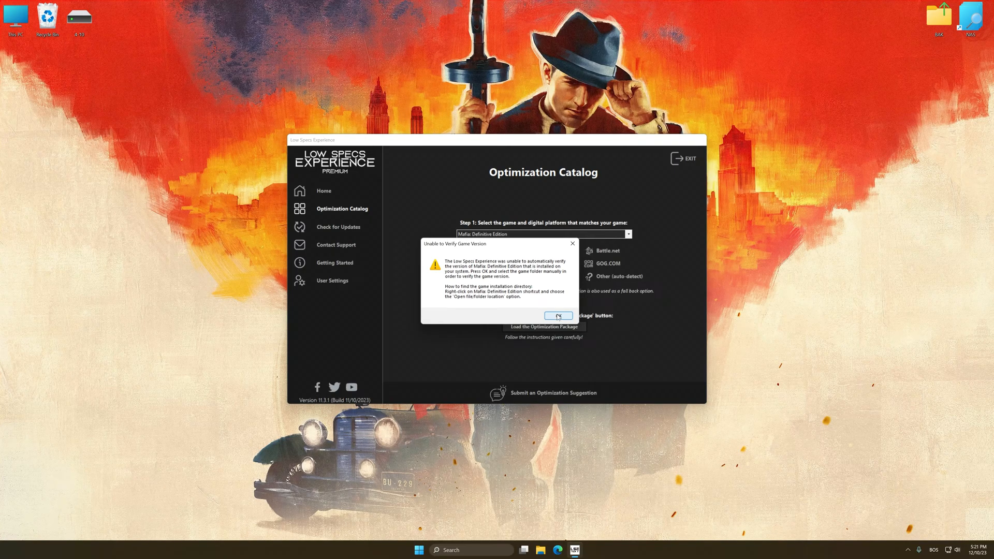
left_click(558, 316)
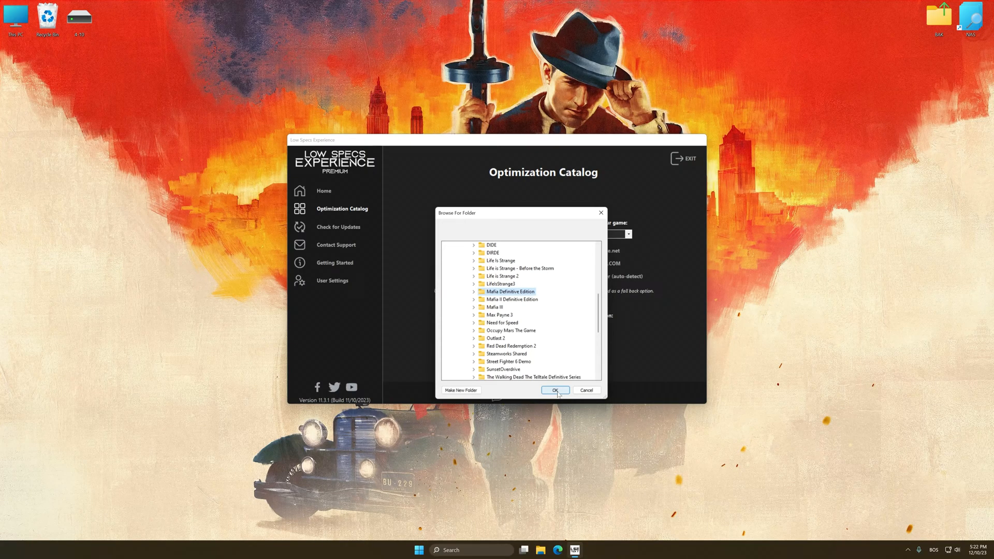
left_click(556, 391)
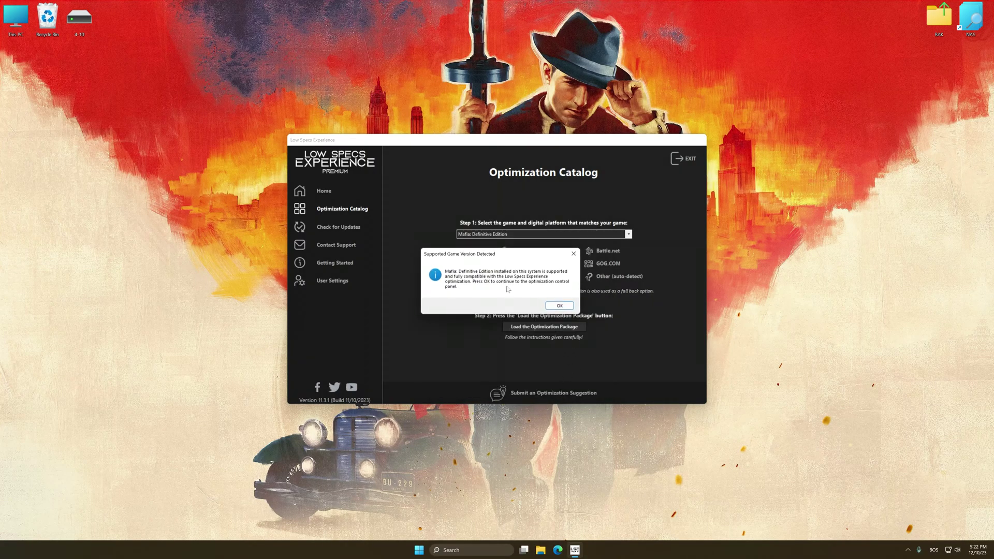
- Apply the Ultra Performance preset at 3840 x 2160 resolution via Optimized Settings and execute the optimization
left_click(560, 306)
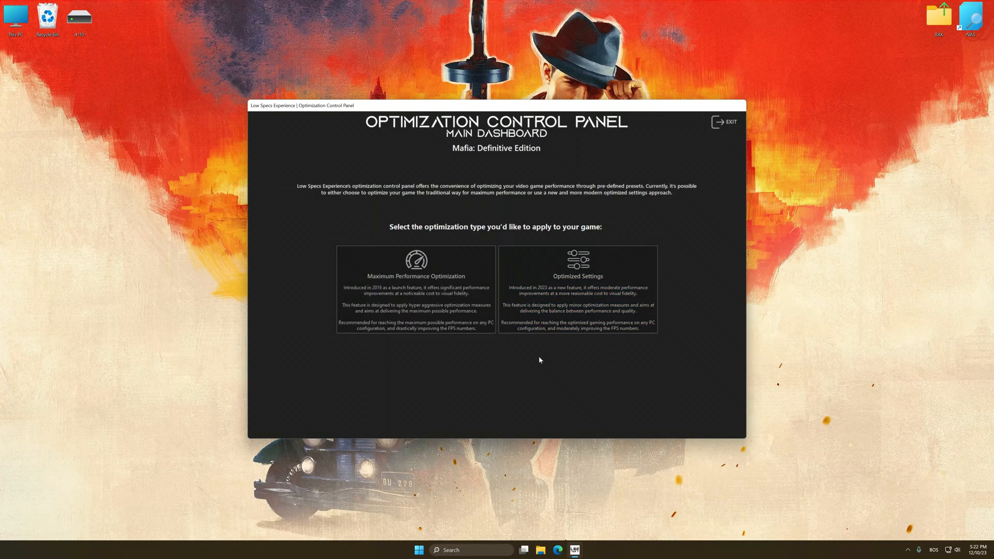
left_click(549, 306)
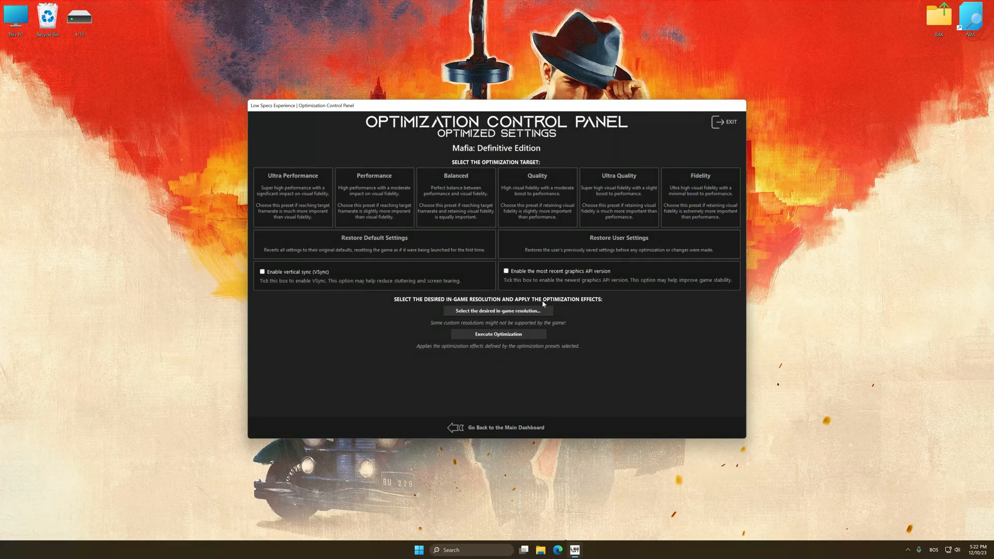
left_click(500, 311)
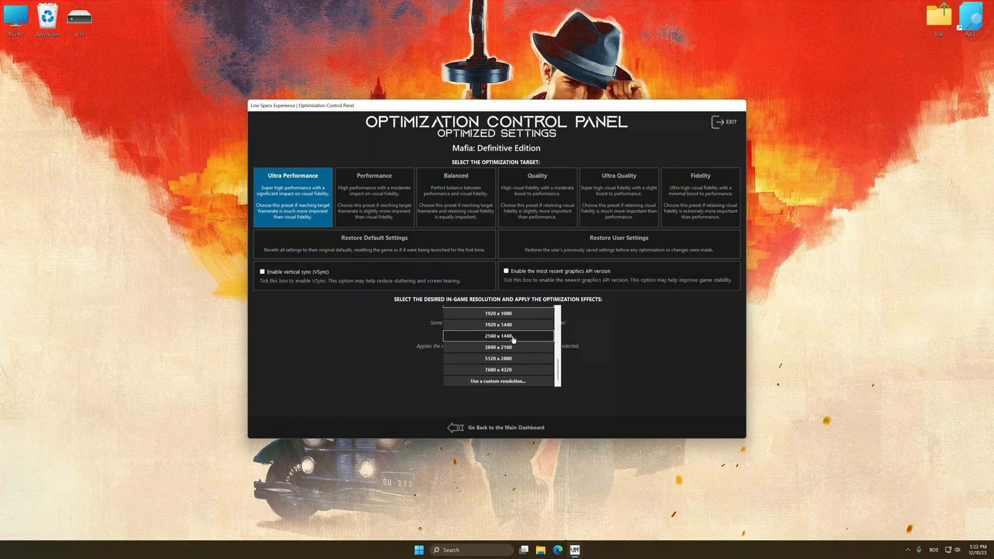
left_click(503, 351)
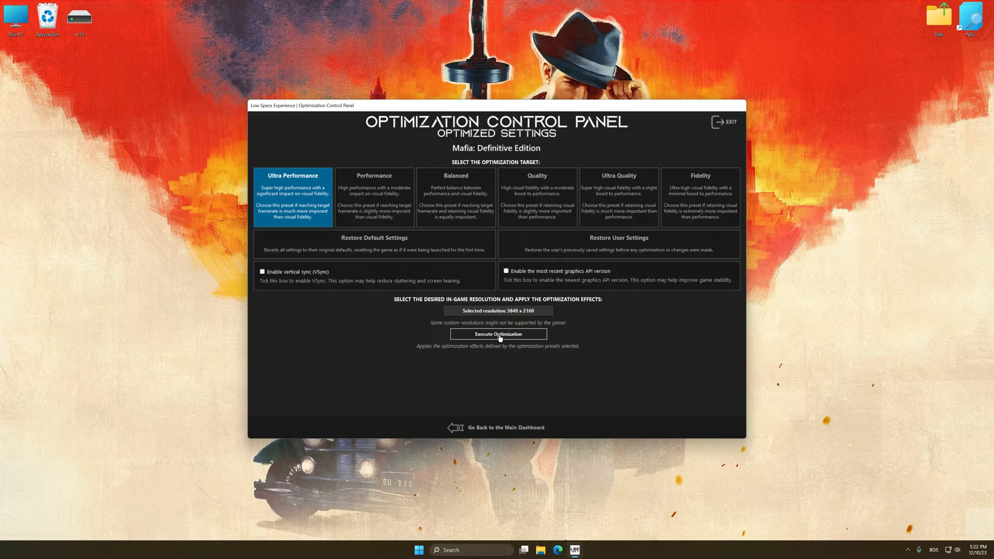
left_click(499, 336)
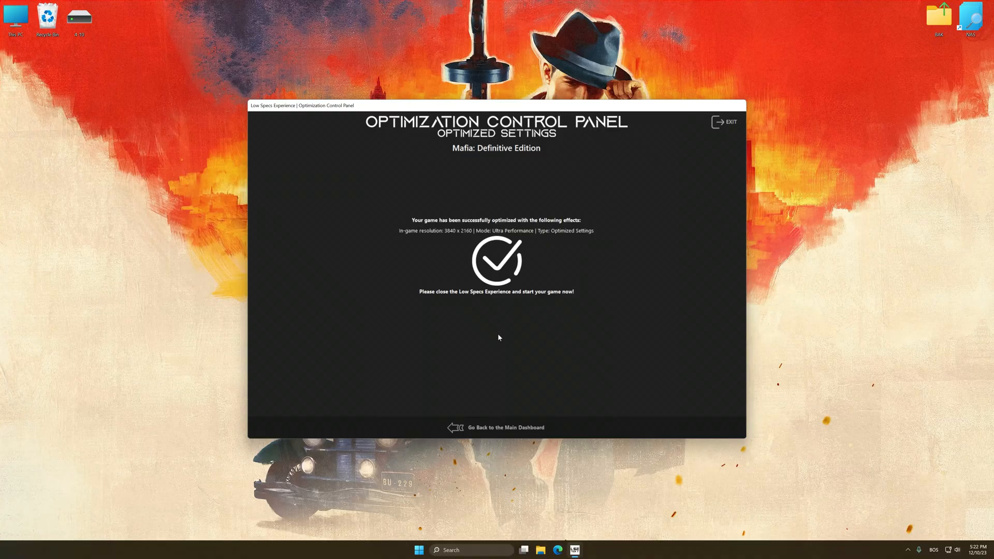
- From the dashboard's Optimized Settings, restore the game's backed-up user settings and confirm with Yes
left_click(506, 427)
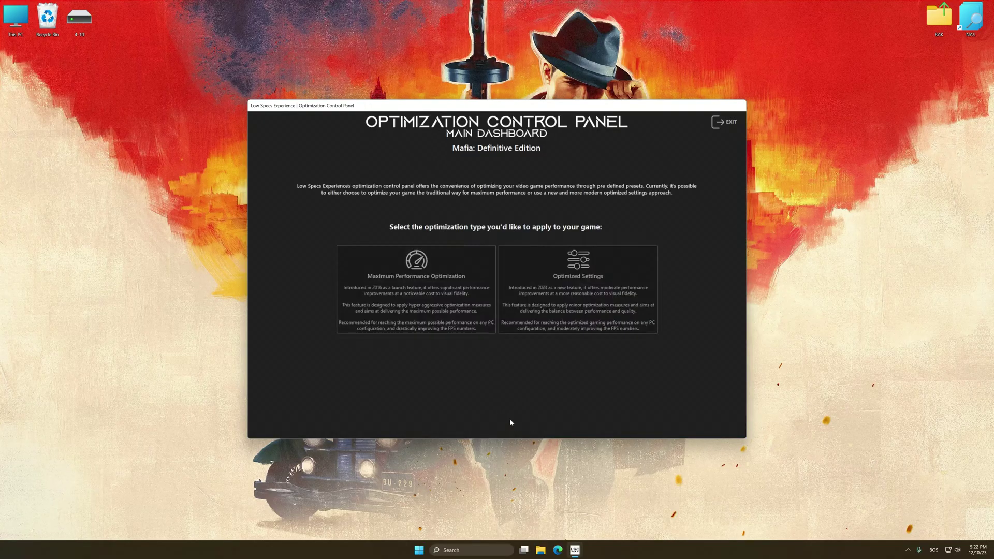
left_click(555, 327)
left_click(559, 246)
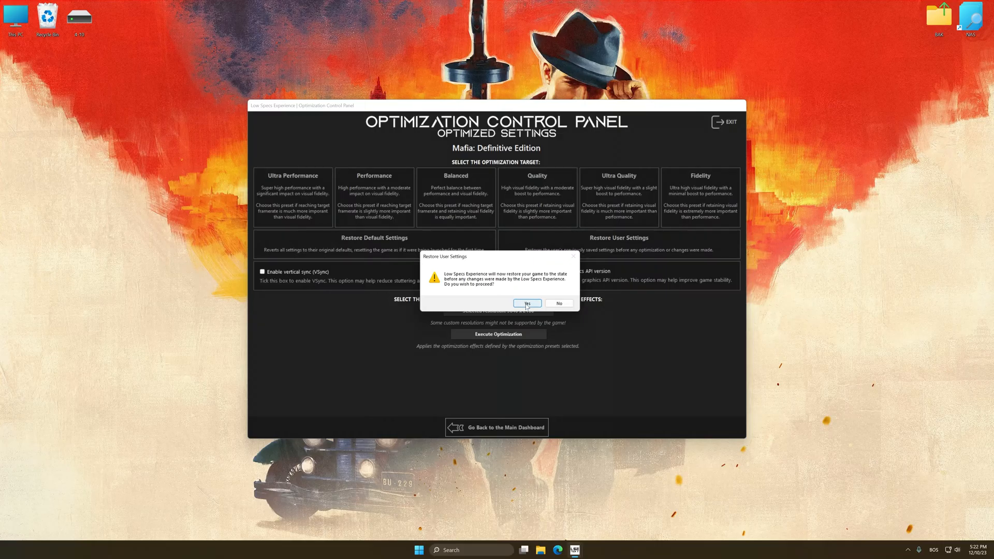
left_click(527, 304)
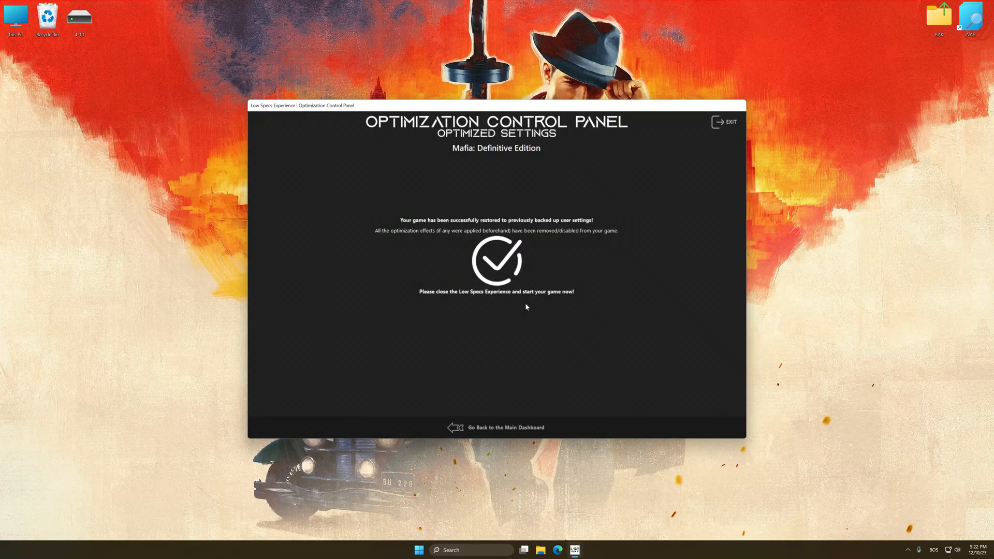